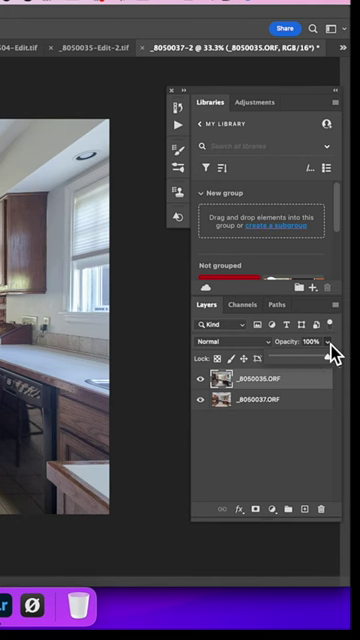
# Lower the top kitchen layer _8050035.ORF to 51% opacity.
pyautogui.moveTo(304, 359); pyautogui.dragTo(303, 360)
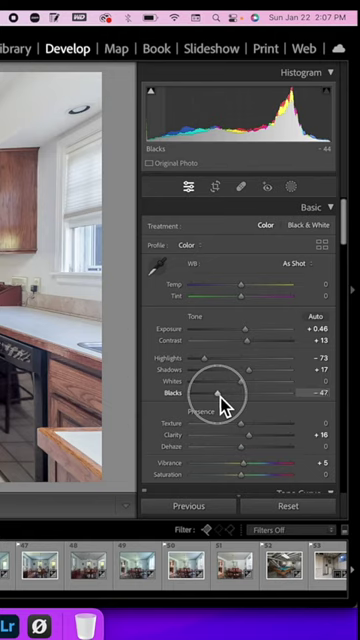
# Raise the kitchen photo's Blacks from -51 to -47 in the Basic panel.
pyautogui.moveTo(217, 398); pyautogui.dragTo(221, 398)
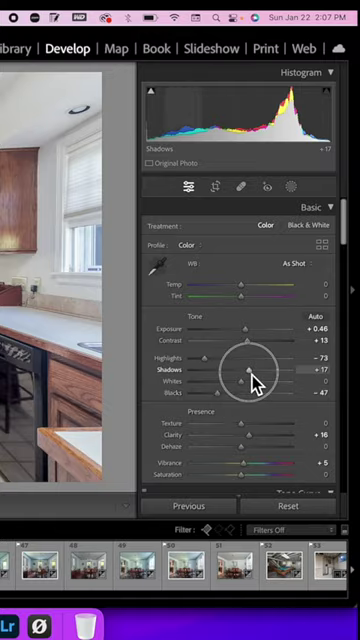